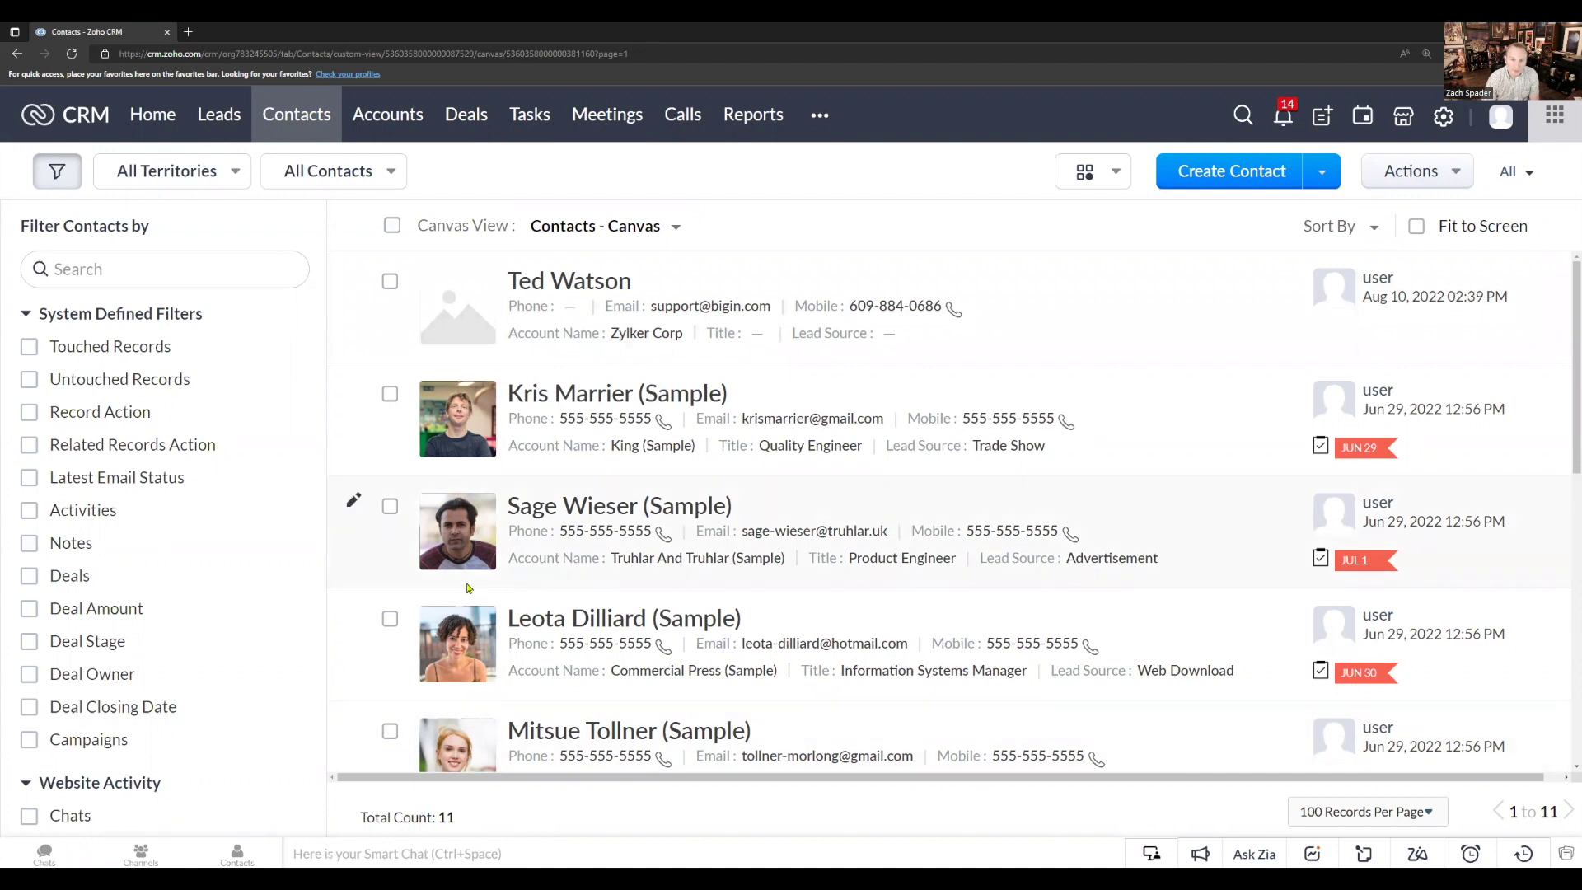
Tick the header checkbox to select all 11 contacts in the Contacts list.
left_click(393, 227)
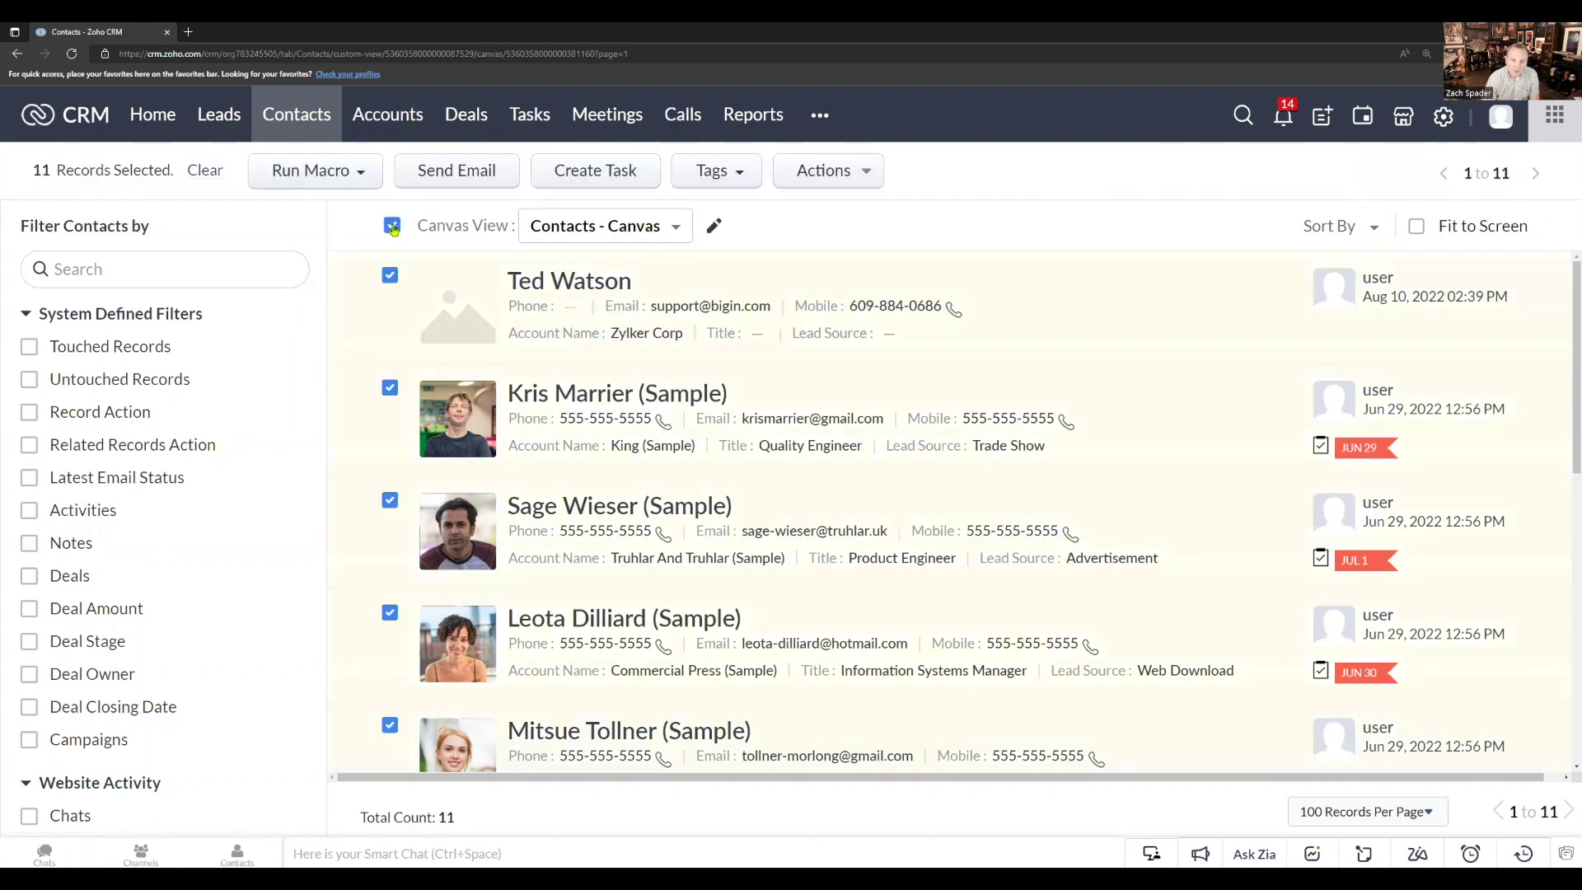
Start a mass email to the 11 selected contacts and show the template list.
left_click(444, 177)
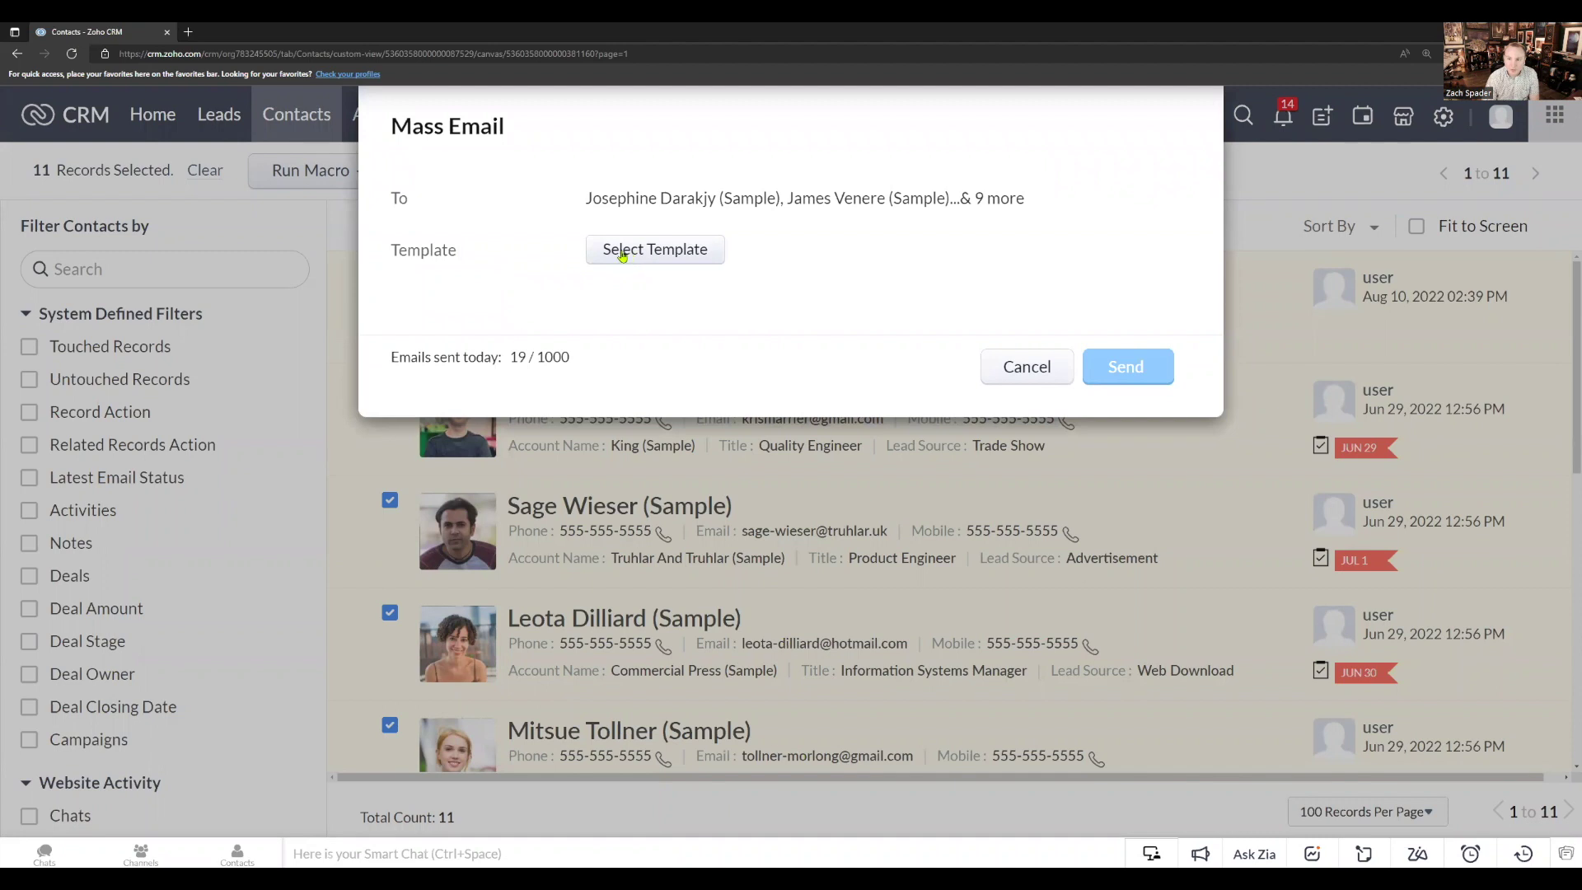
left_click(652, 254)
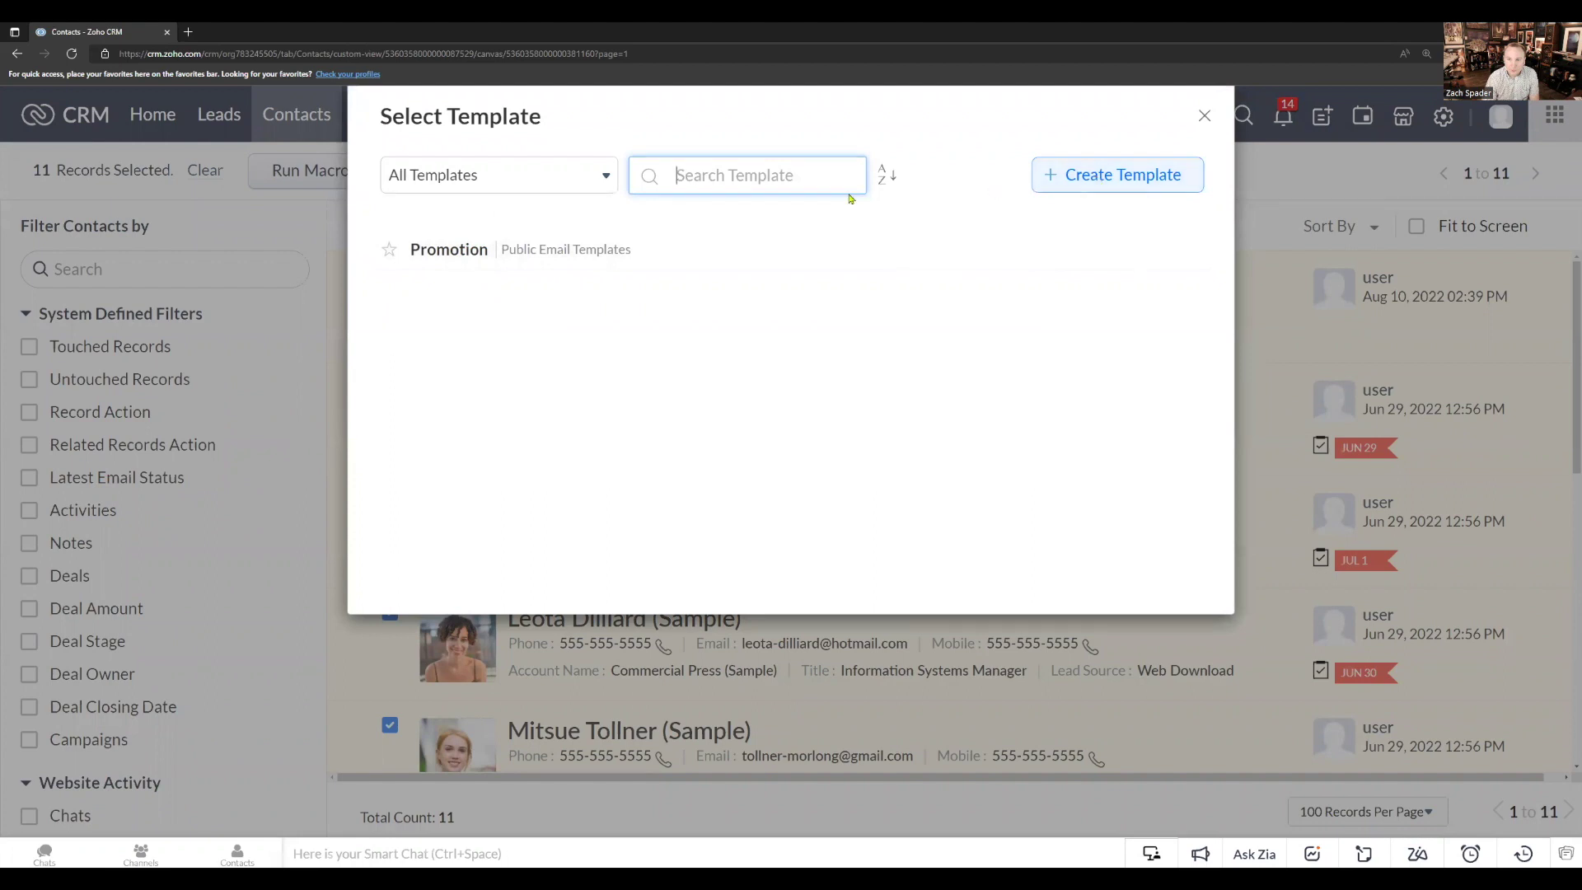
mouse_move(448, 252)
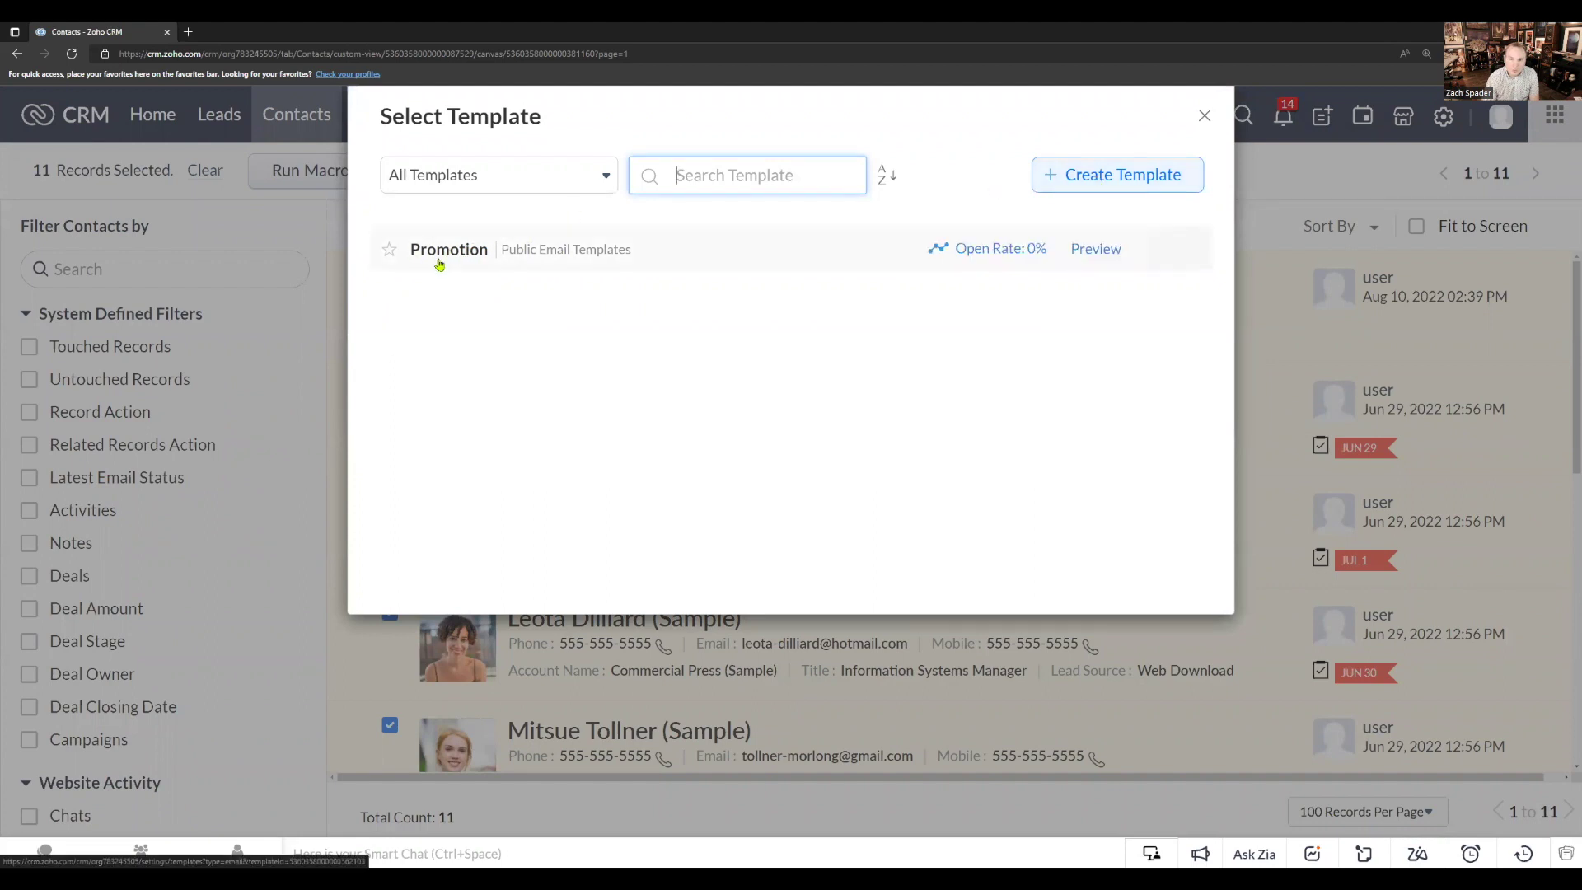
Choose the Promotion template, highlight the 19 / 1000 sent-today count, and send.
left_click(449, 249)
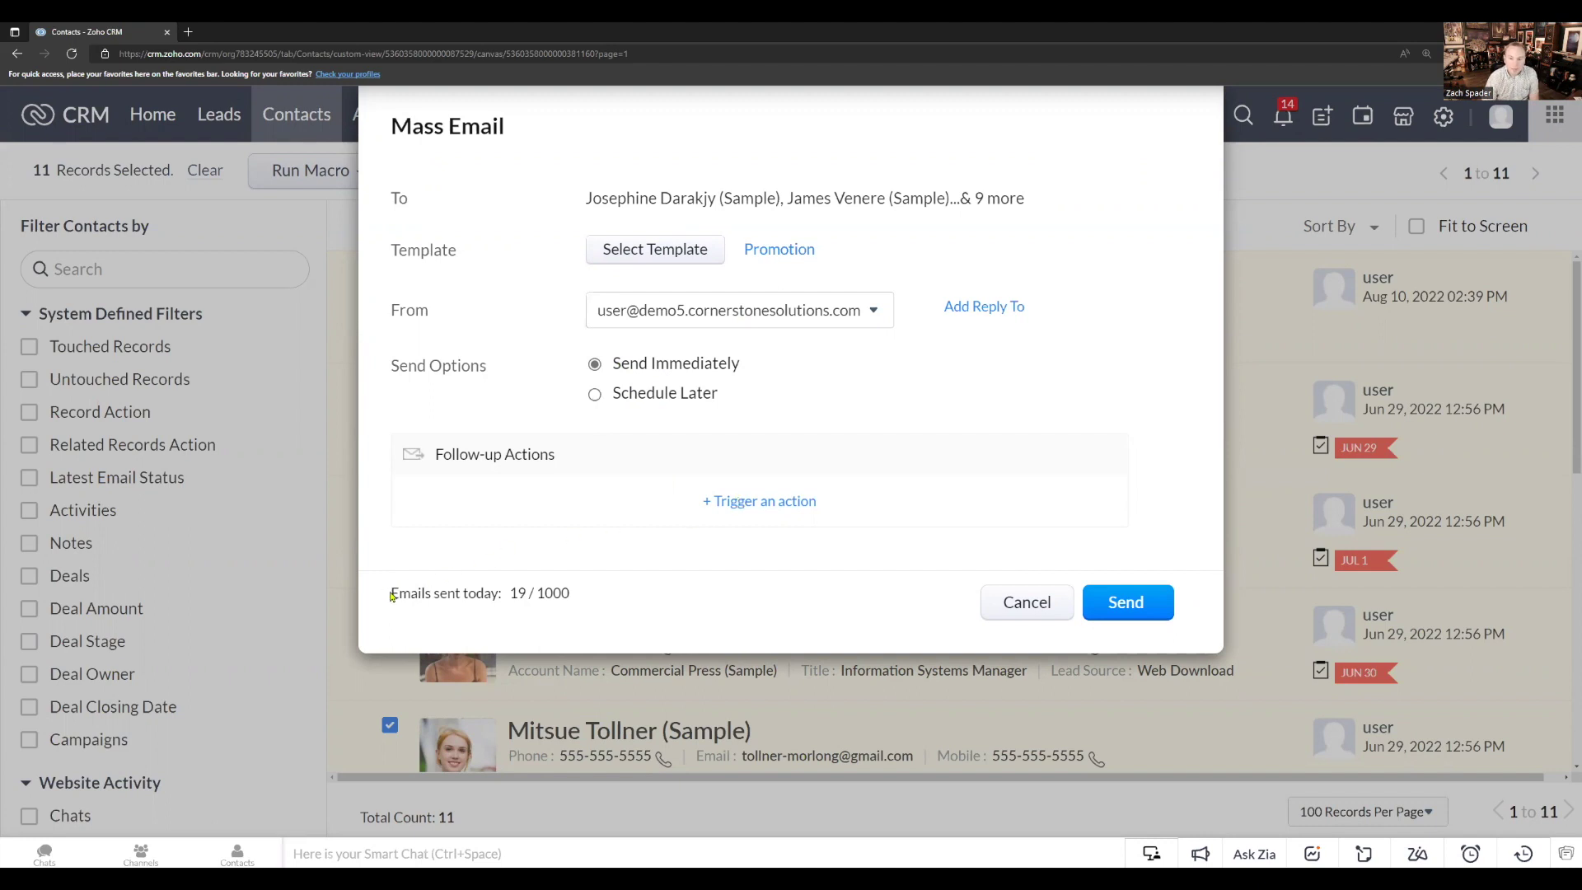
left_click_drag(391, 595, 567, 598)
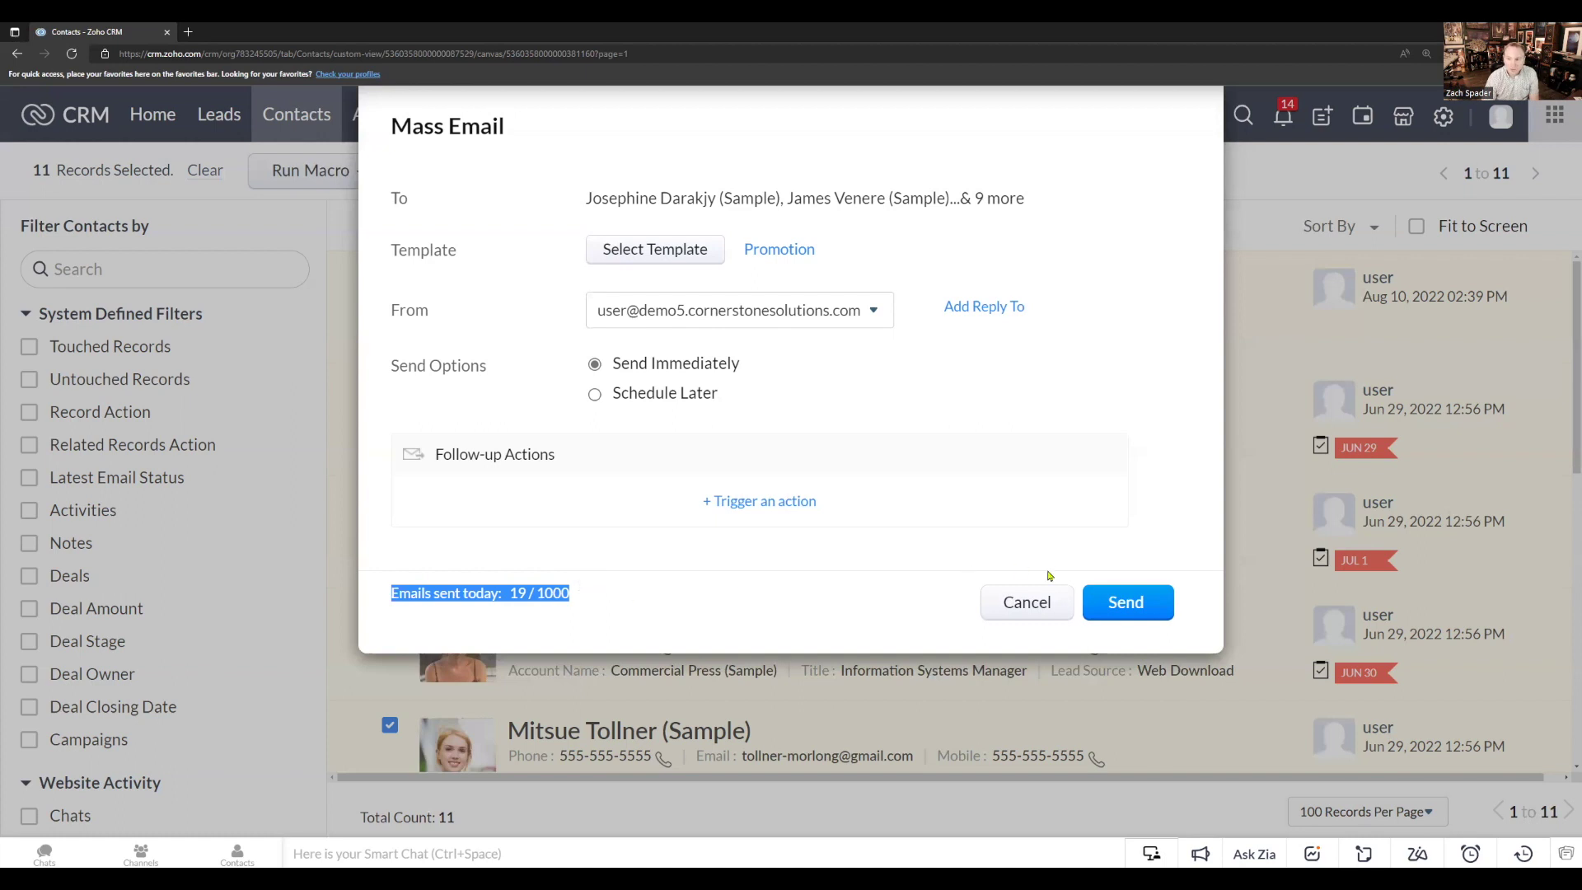
left_click(1128, 606)
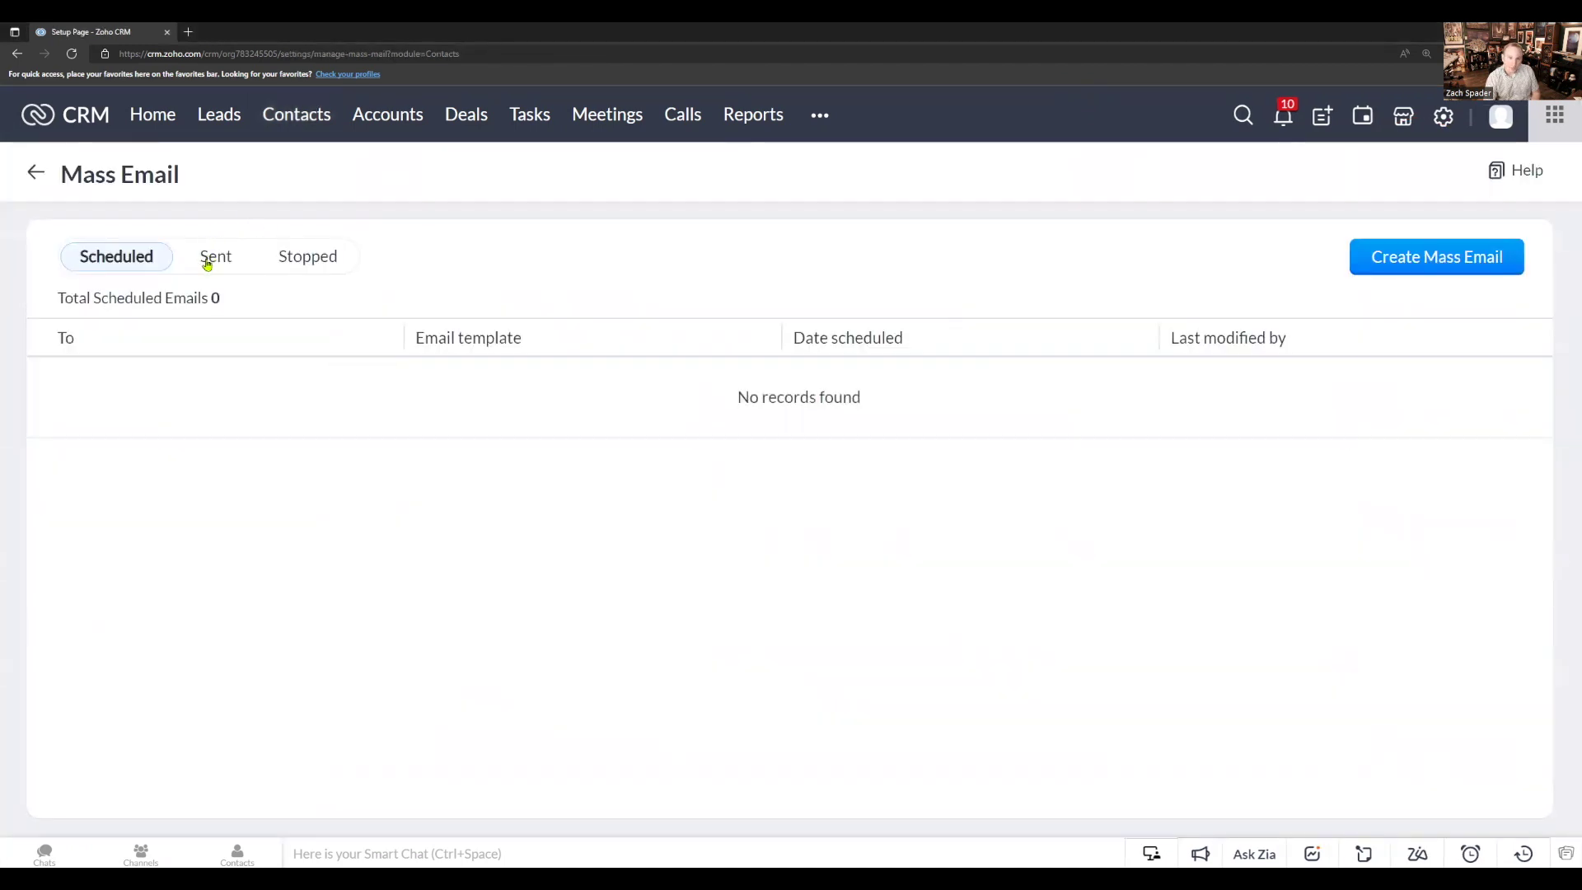
List the sent mass emails and open the latest Promotion email's details.
left_click(216, 258)
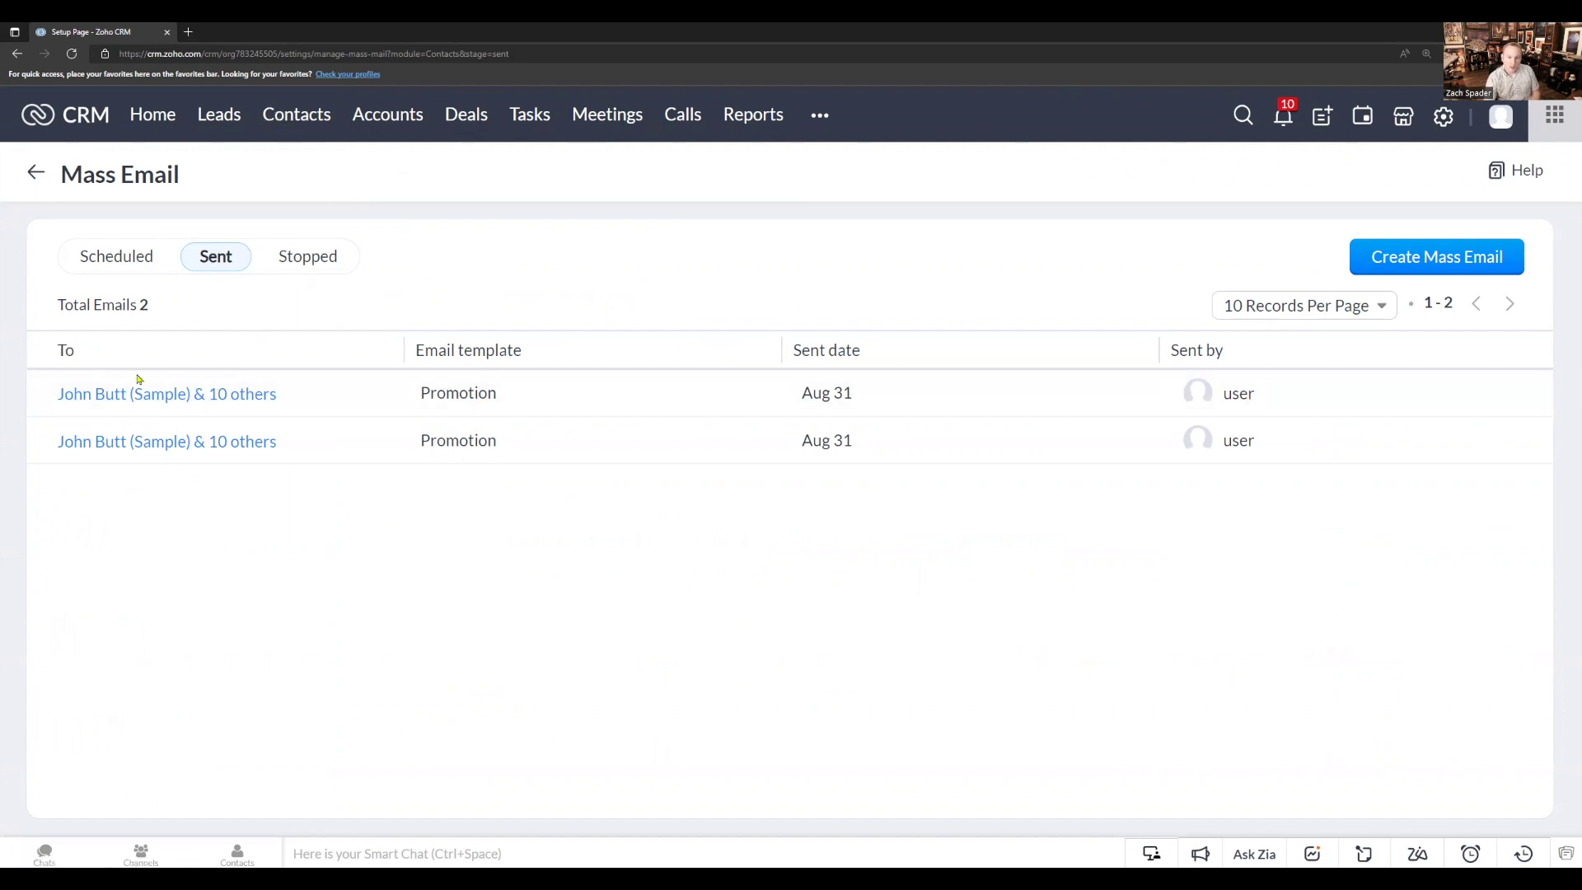
mouse_move(167, 394)
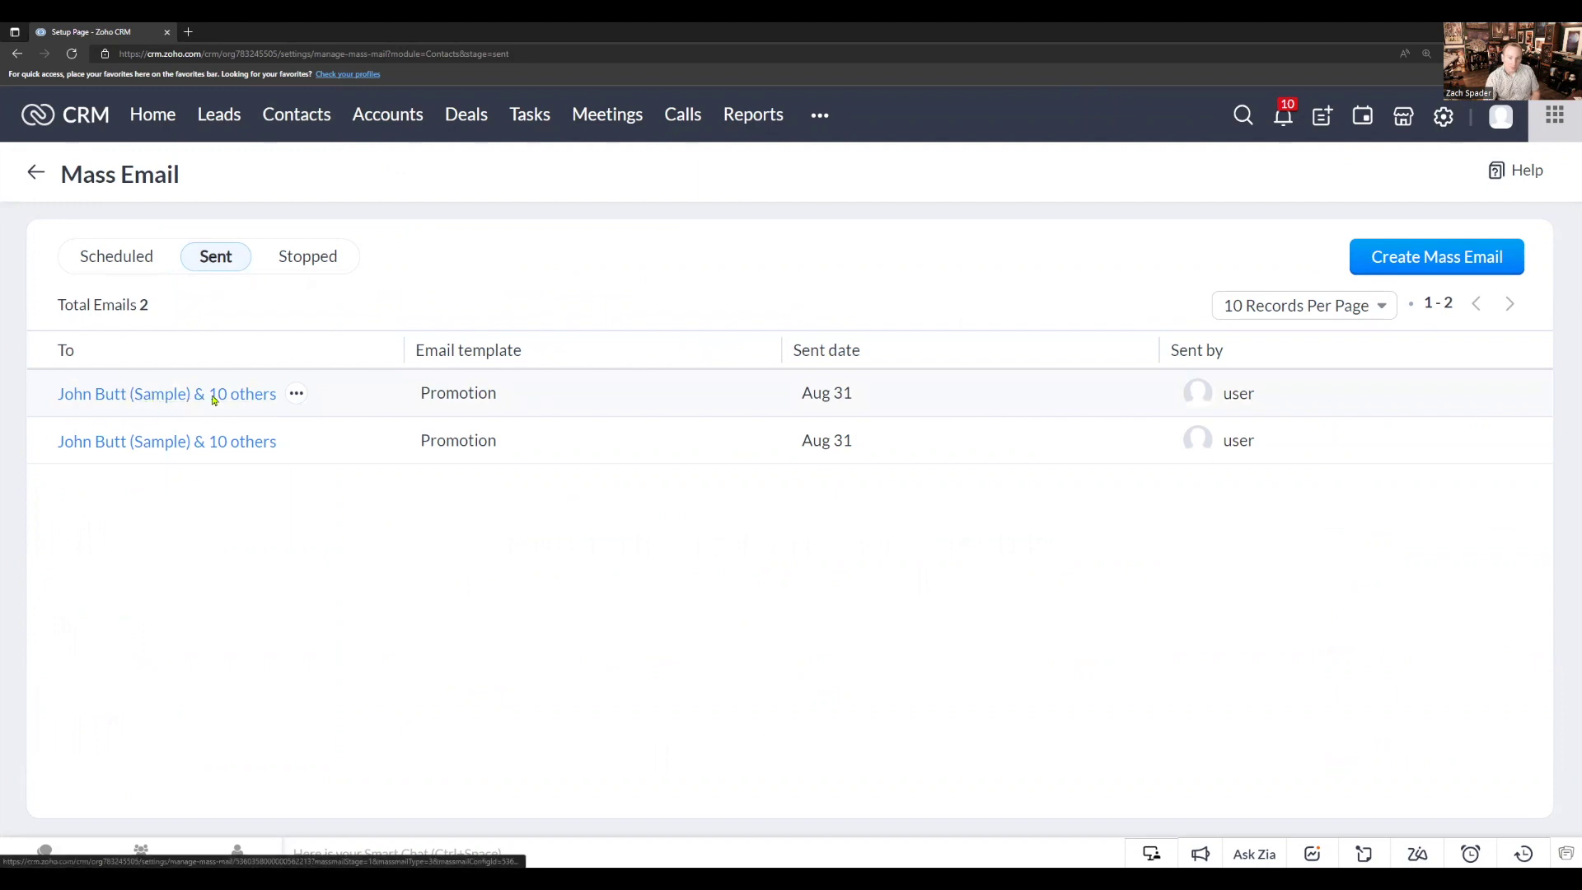
left_click(142, 401)
scroll(247, 408, "down", 2)
scroll(247, 408, "up", 2)
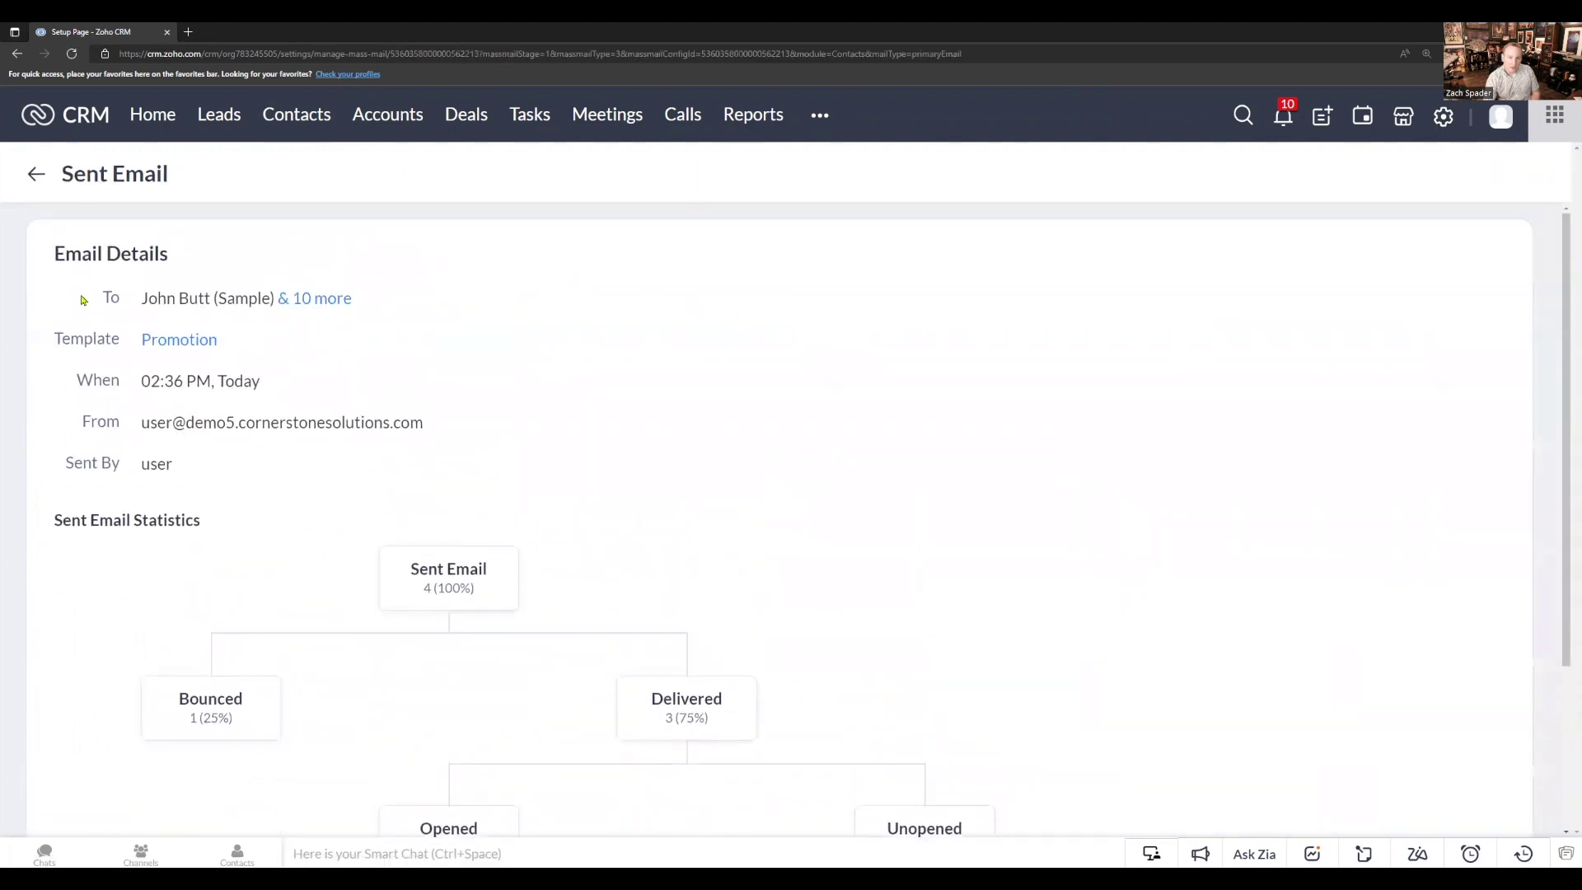
Show the full recipient list of the sent Promotion email, then close it.
left_click(320, 309)
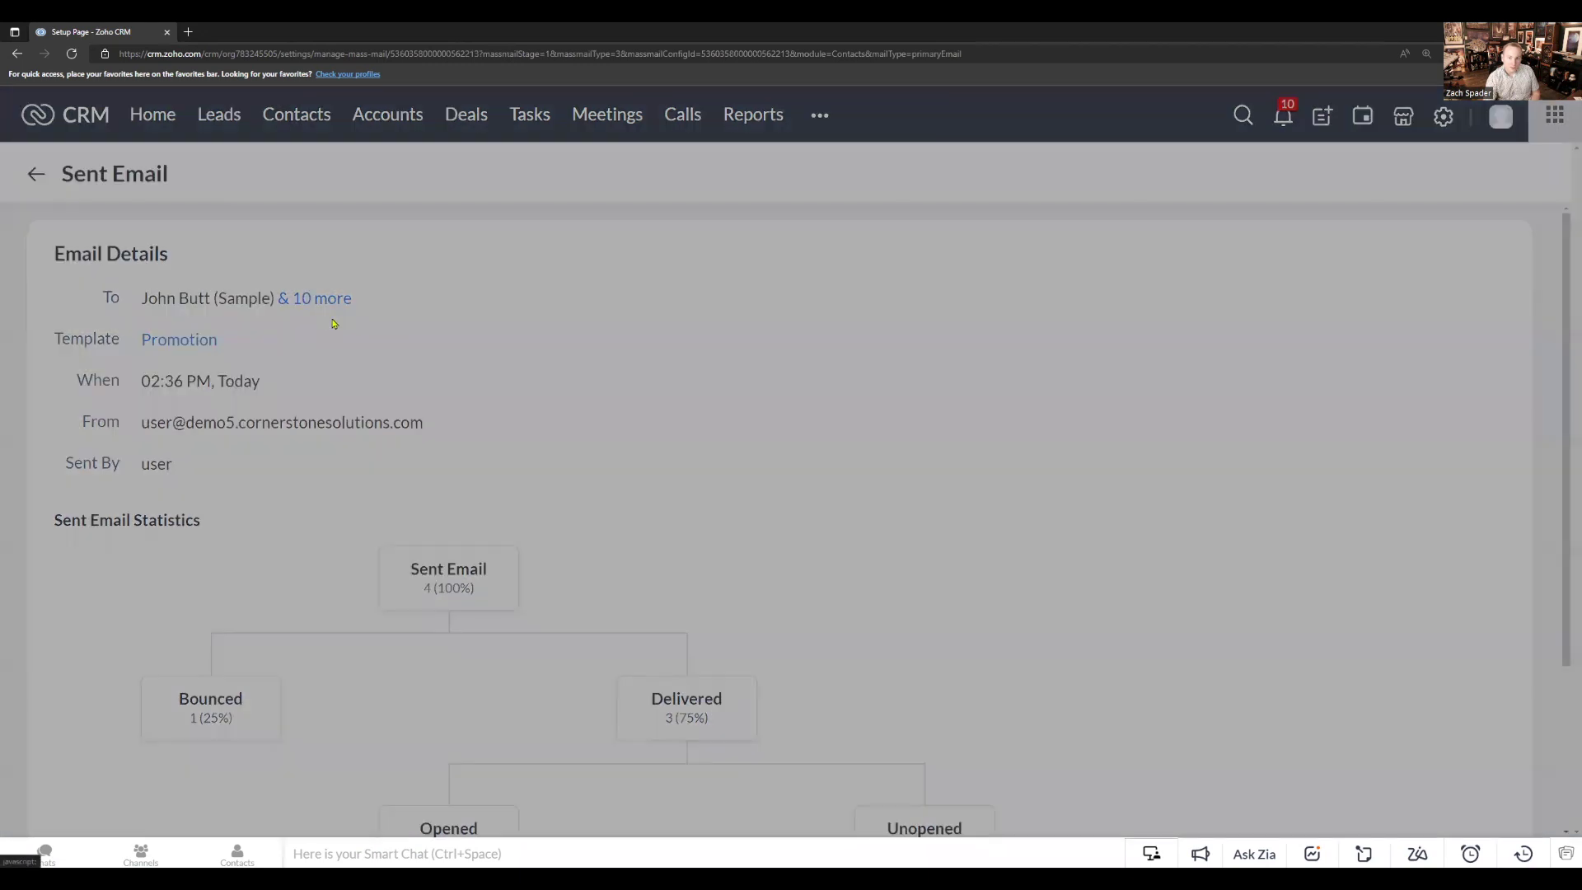
left_click(1022, 785)
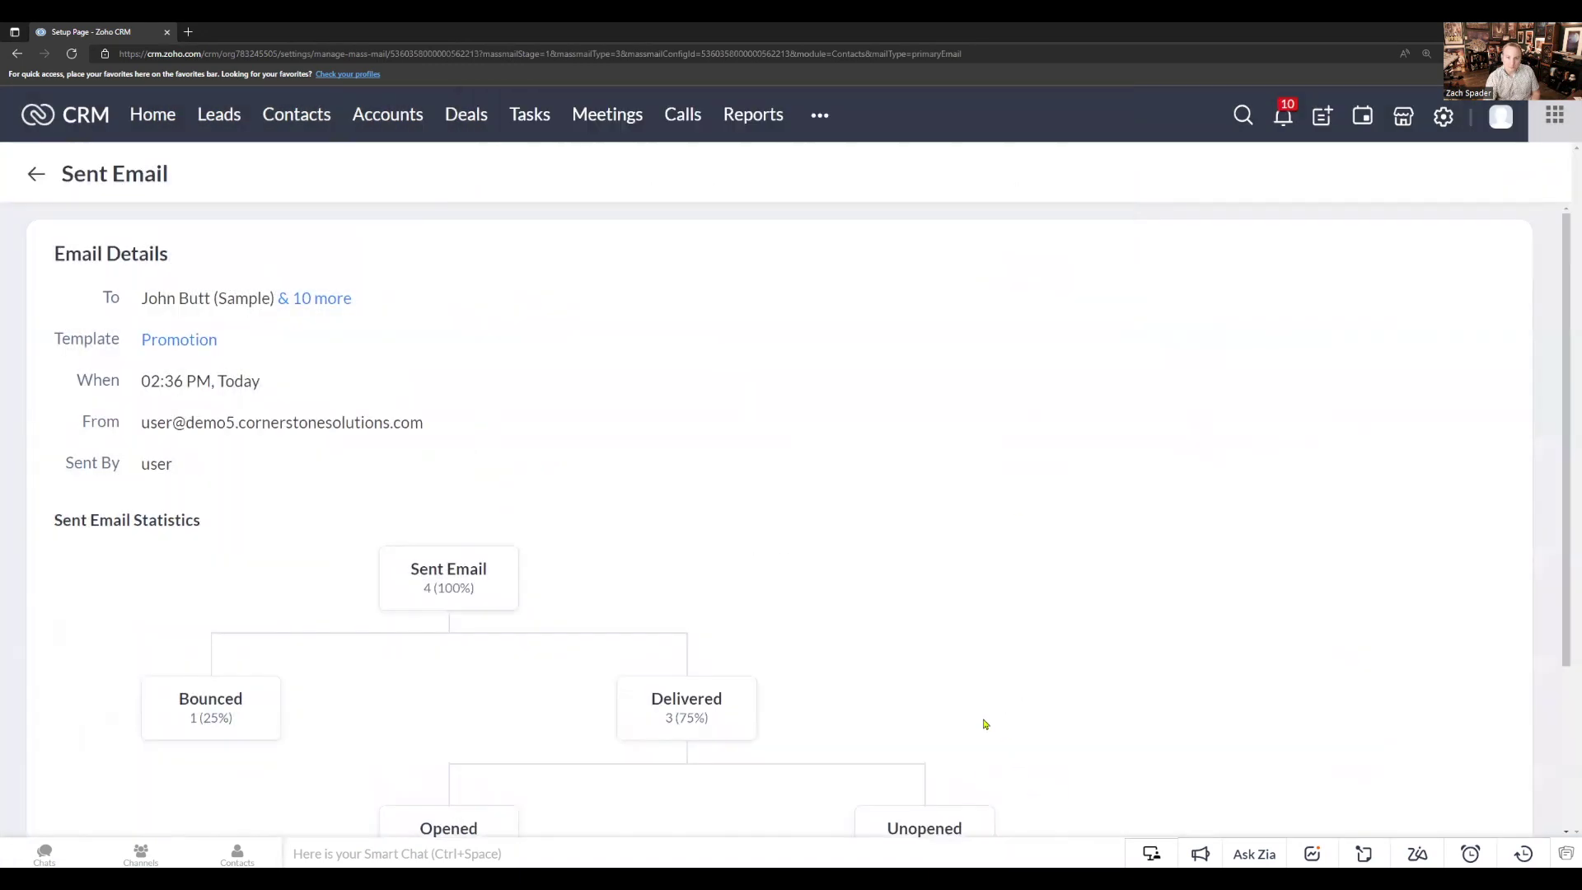
scroll(785, 547, "down", 3)
scroll(416, 303, "down", 2)
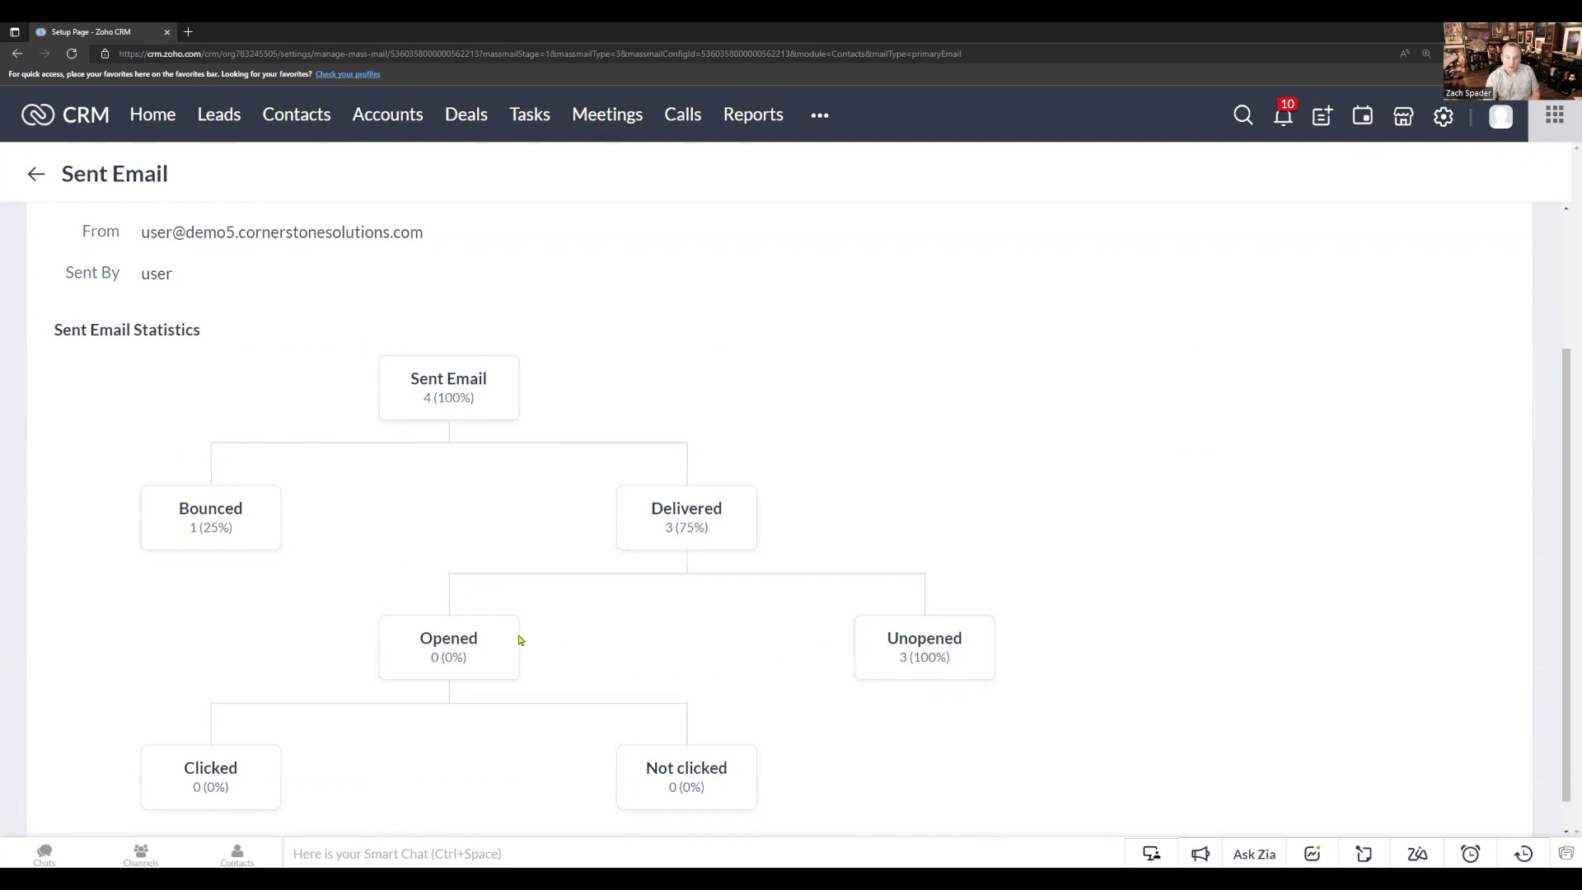
scroll(519, 639, "down", 1)
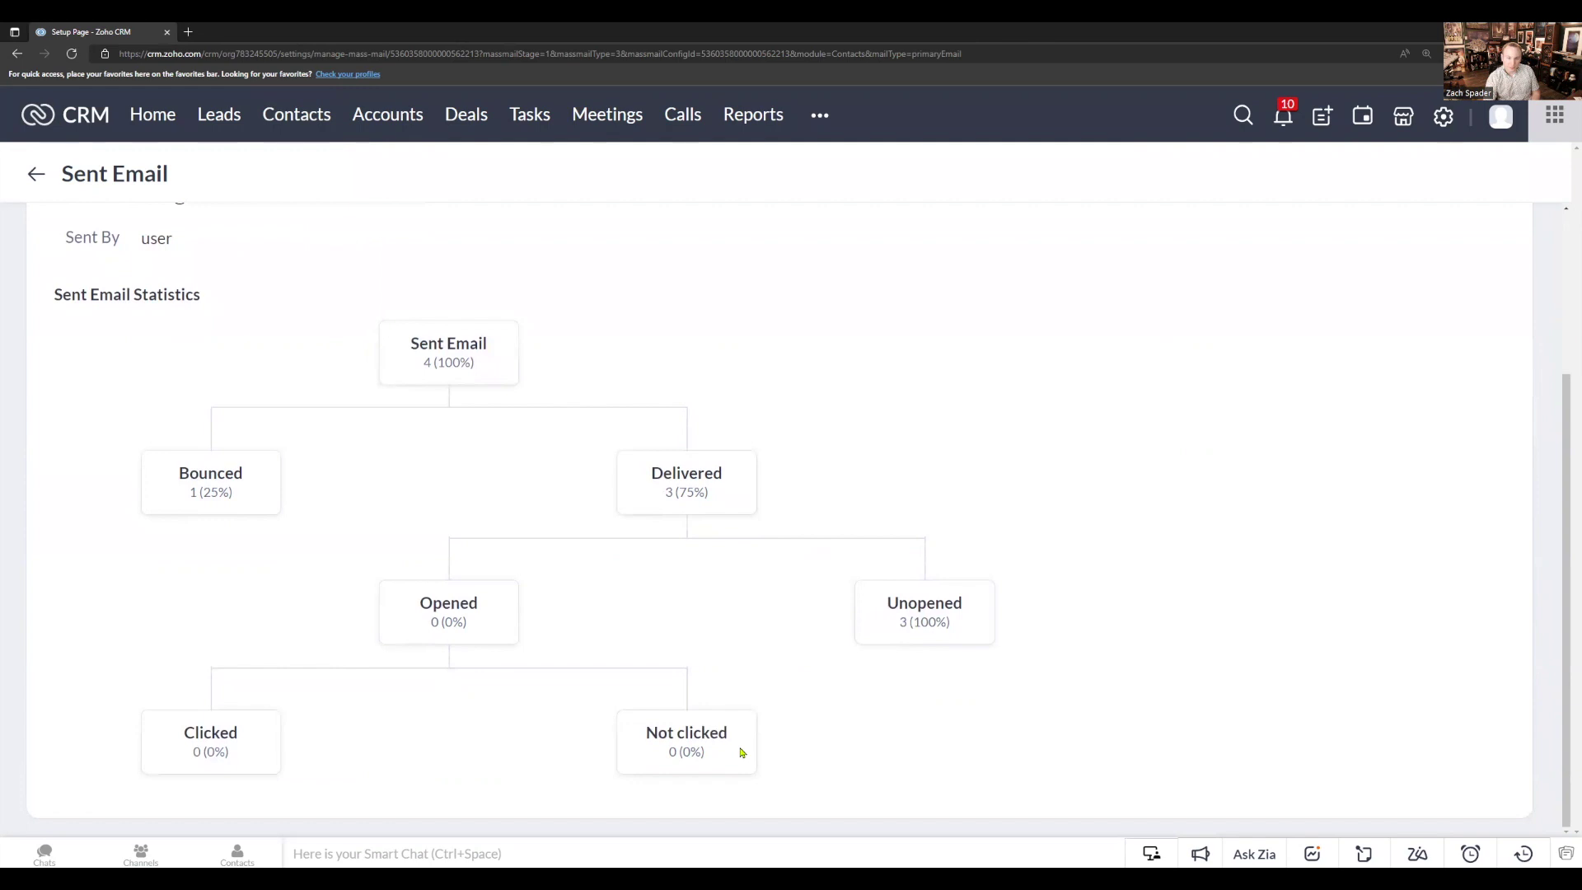